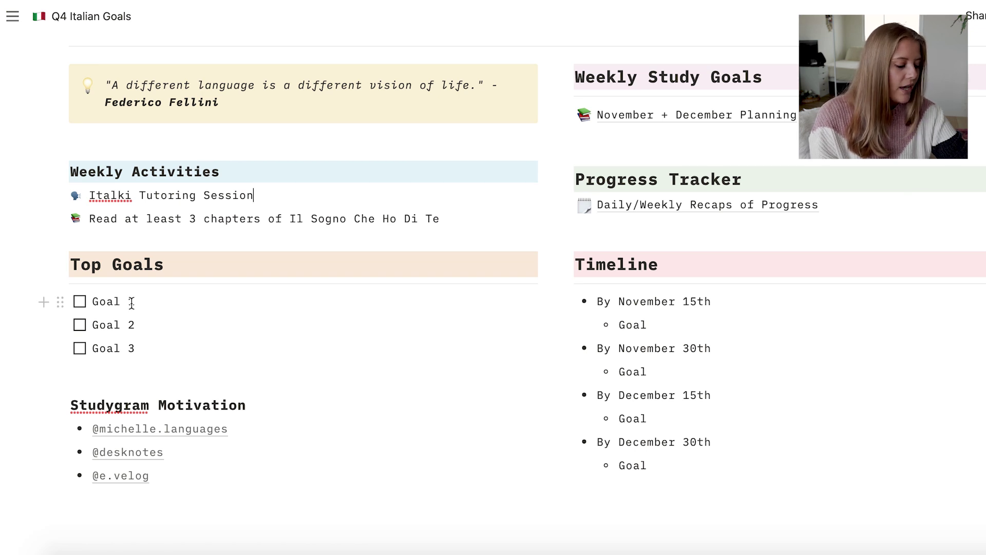
Step: Delete the third placeholder goal under Top Goals and clear the text of the first one
left_click(60, 349)
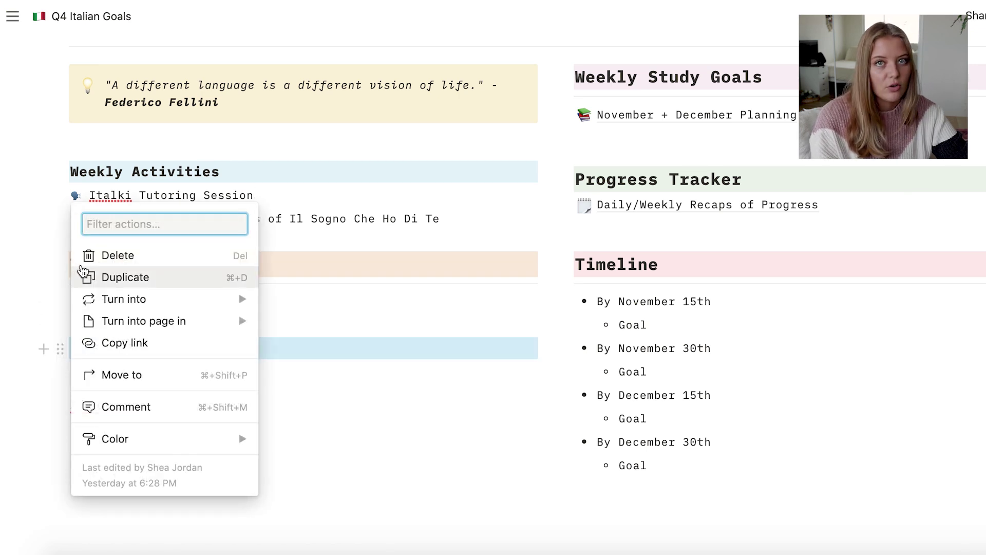
left_click(90, 256)
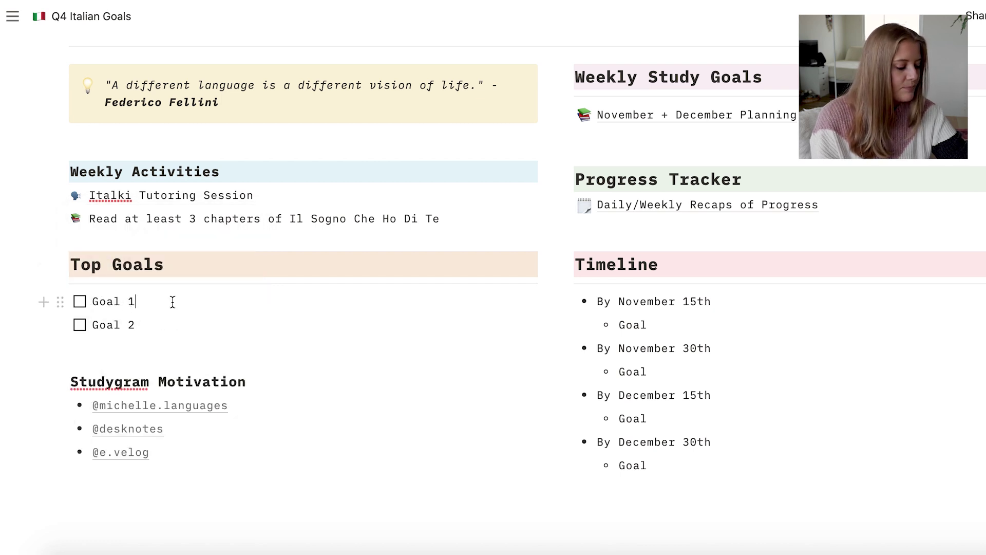
key("BackSpace")
key("BackSpace")
key("BackSpace")
key("BackSpace")
key("BackSpace")
key("BackSpace")
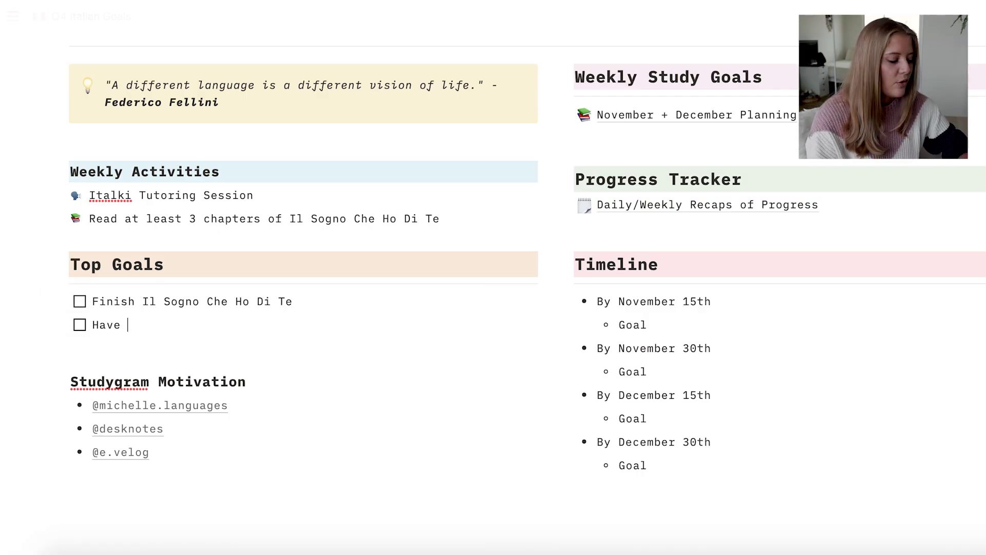
Step: Word the second top goal as "Have a comfortable 45 min conversation with iTalki tutor"
type("a comfortable")
key("BackSpace")
key("BackSpace")
type("le")
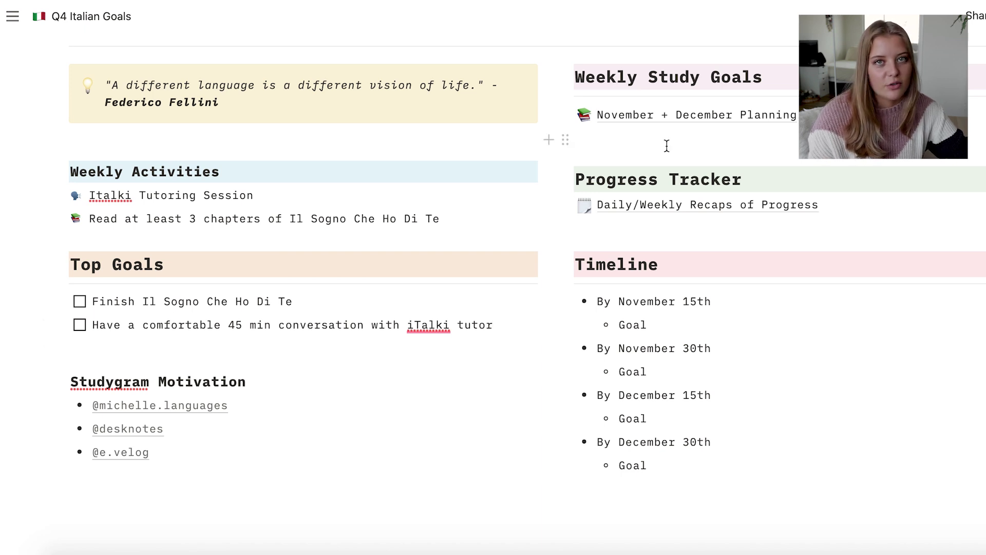
Step: Set the Timeline goals to "Film a YouTube video fully in Italian" for November 15th and "Speak for 15 min with minimal mistakes" for November 30th
scroll(282, 208, "up", 1)
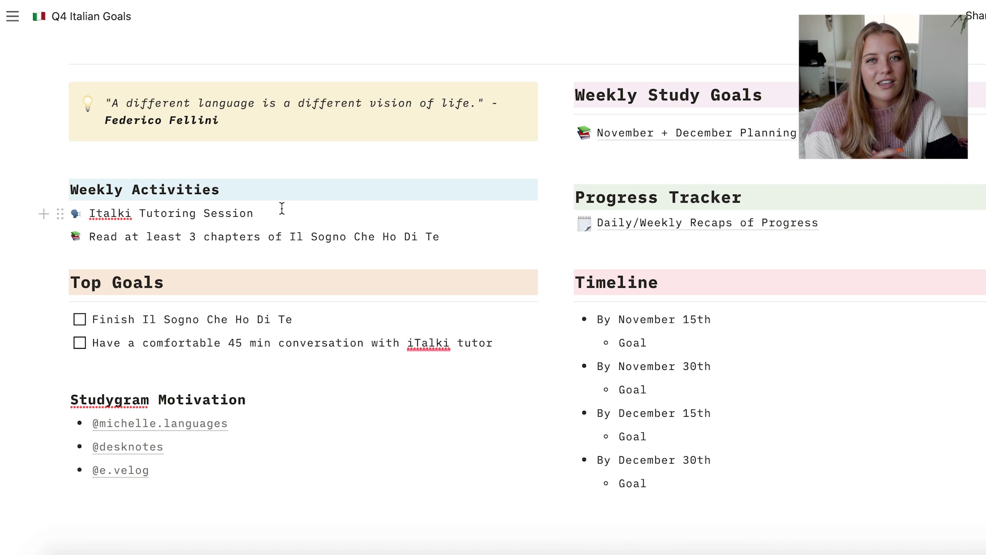
scroll(205, 232, "down", 1)
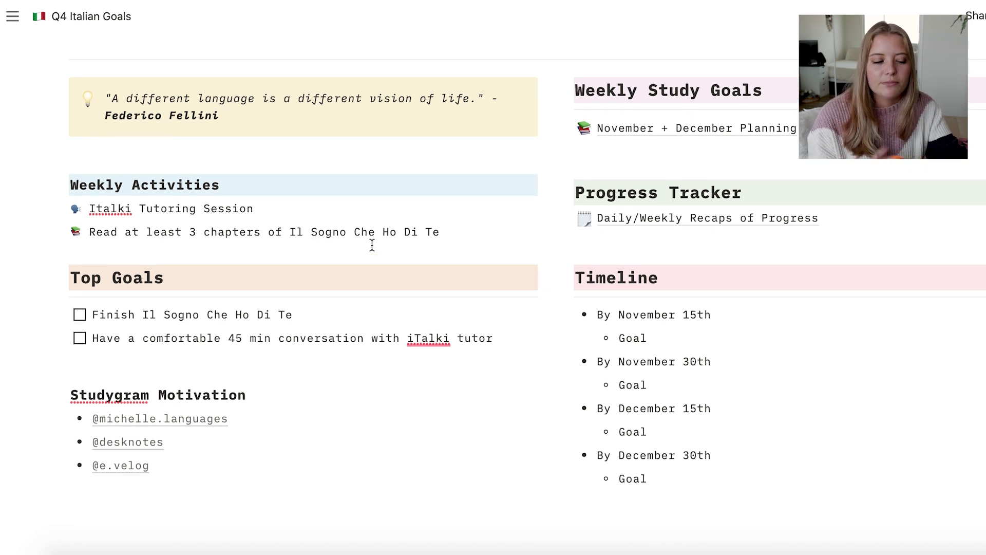
scroll(371, 245, "down", 1)
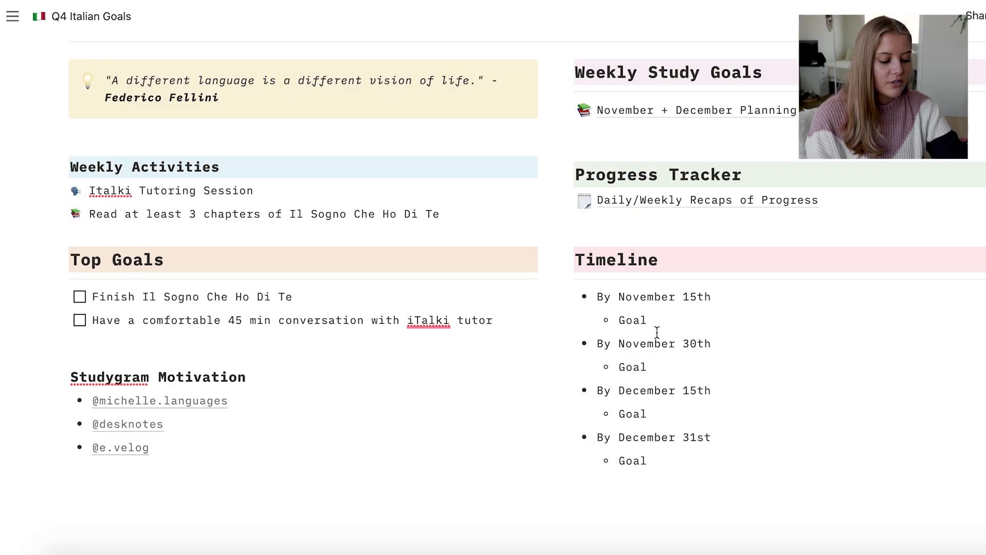
left_click_drag(648, 320, 620, 319)
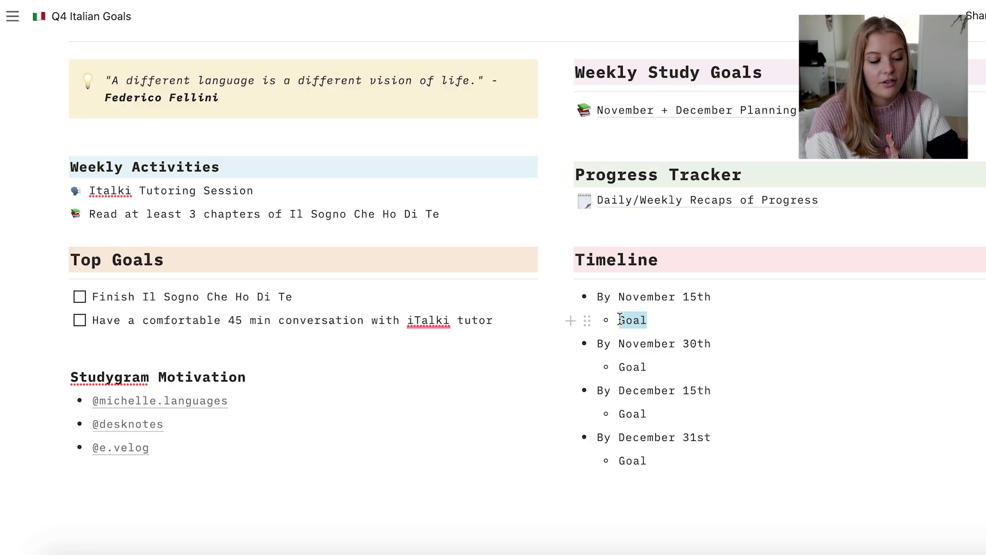
type("Film a YouTube video fully in Italian")
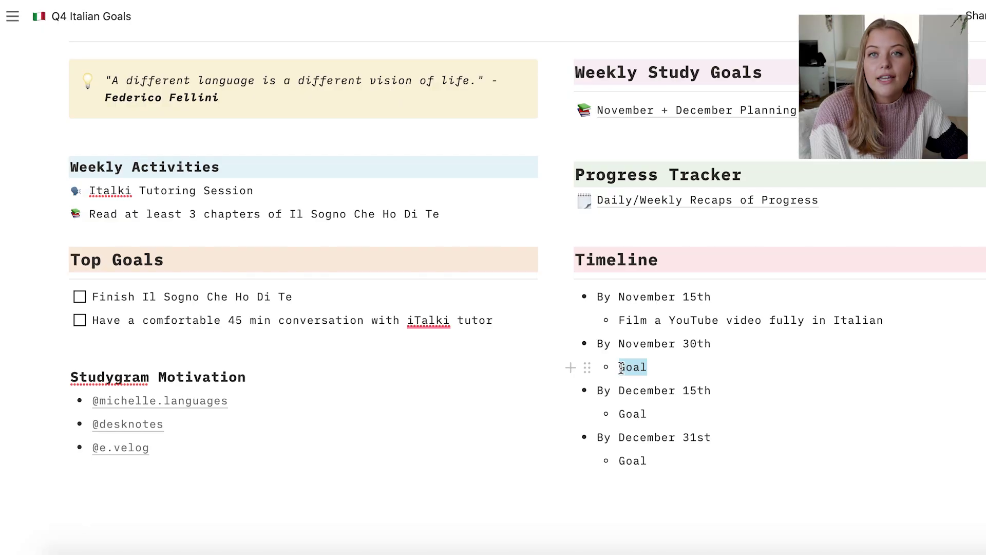
double_click(632, 367)
type("Speak for 15 min with minimal mistakes")
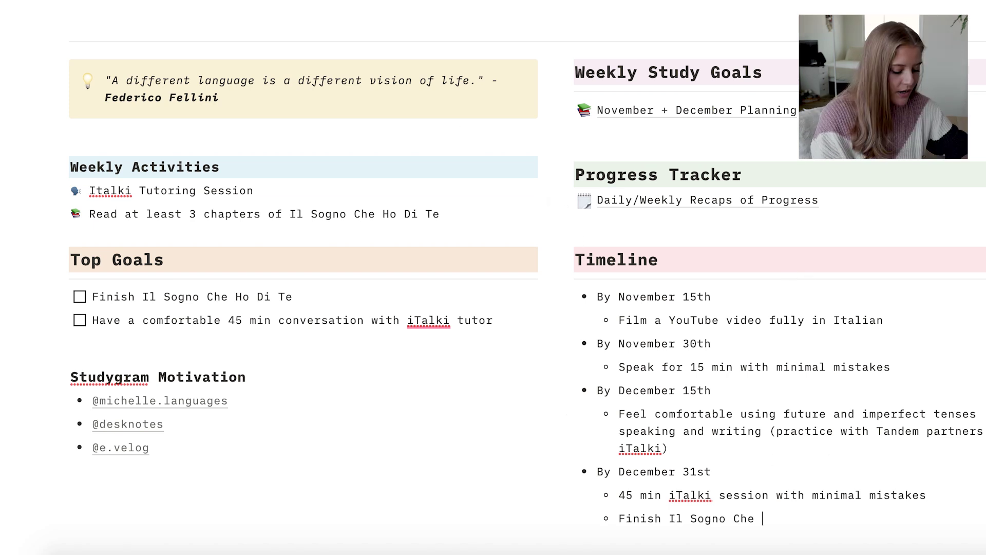
Step: Complete the second December 31st timeline goal so it reads "Finish Il Sogno Che Ho Di Te"
type("Ho D")
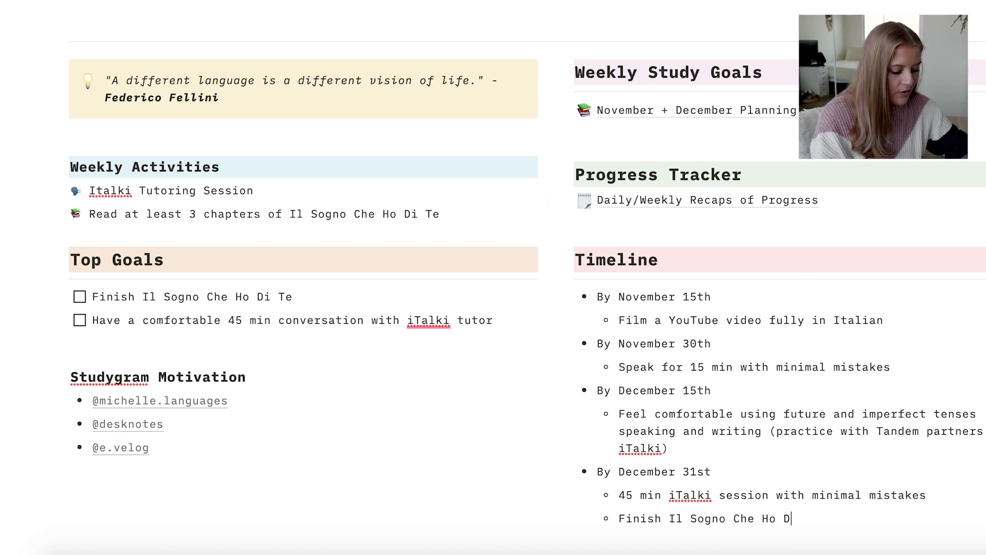
type("i Te")
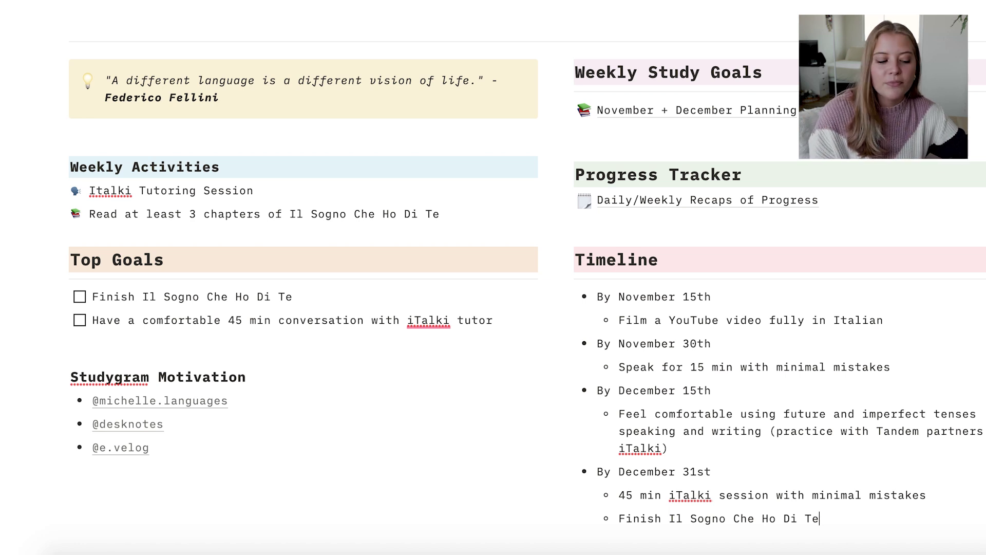
Step: Open the November page inside November + December Planning
left_click(668, 124)
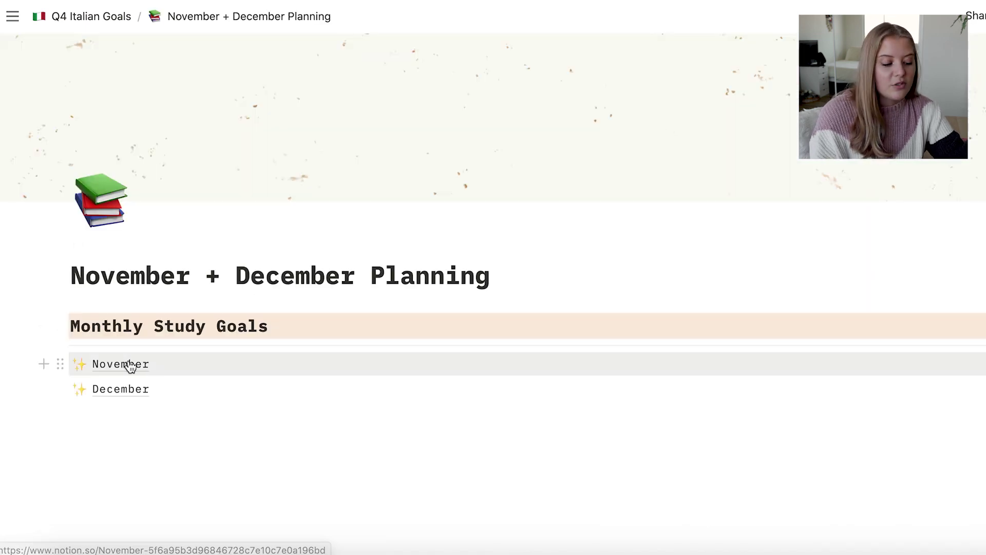
left_click(129, 366)
scroll(322, 332, "down", 4)
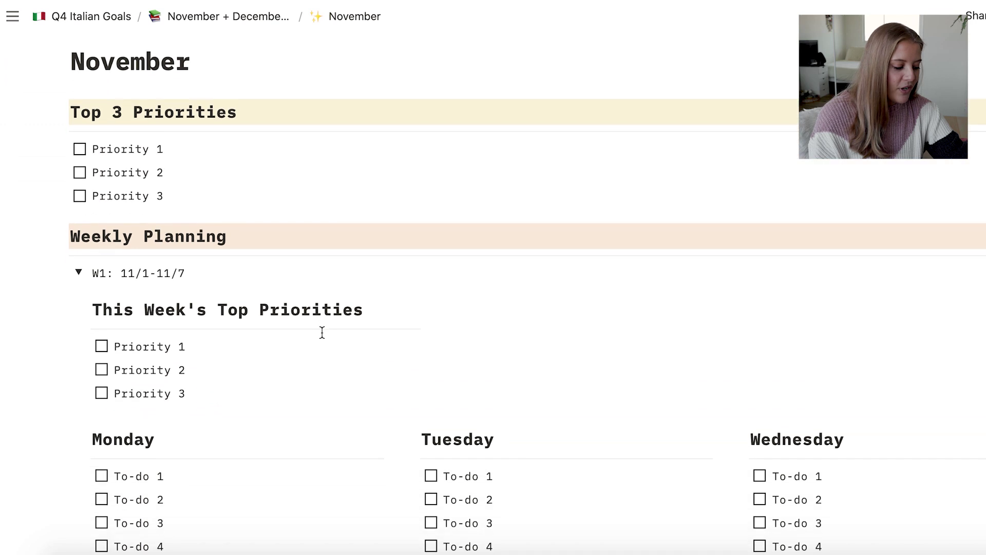
Step: Replace Monday's first to-do in the W1 weekly plan with "Read a chapter of book"
scroll(322, 333, "down", 5)
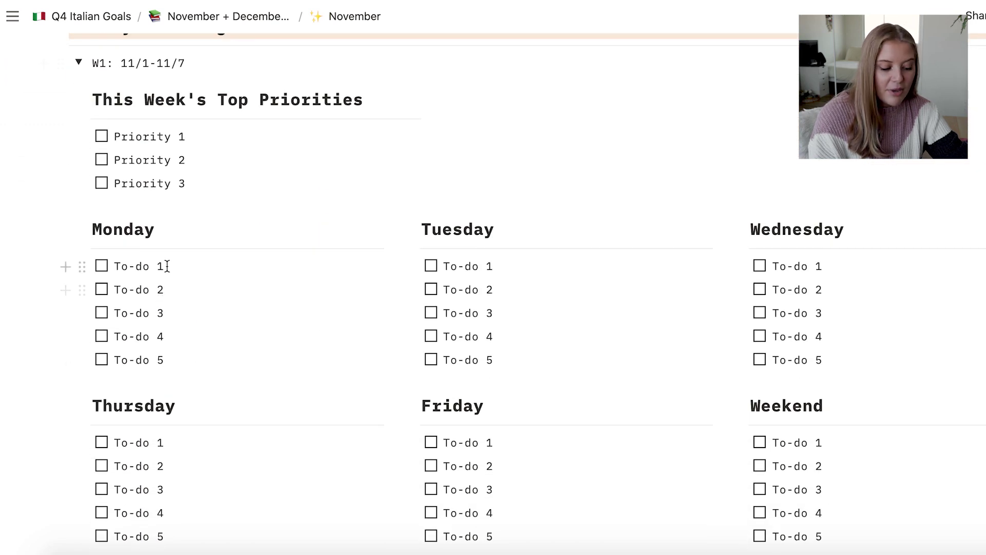
left_click_drag(167, 266, 113, 266)
type("Read a chap")
key("BackSpace")
key("BackSpace")
key("BackSpace")
type("hatper ea")
key("BackSpace")
key("BackSpace")
key("BackSpace")
key("BackSpace")
key("BackSpace")
key("BackSpace")
key("BackSpace")
type("pter of book")
Step: Replace Monday's second to-do in the W1 weekly plan with "Practice telling a story for 5 min"
left_click_drag(165, 289, 113, 289)
type("Practice telling a stor")
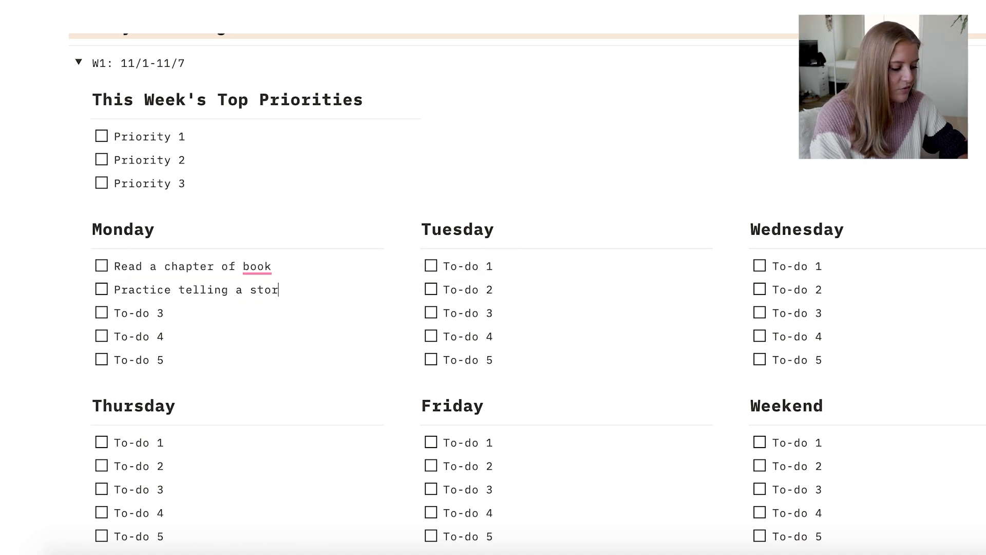
type("y for 5 min")
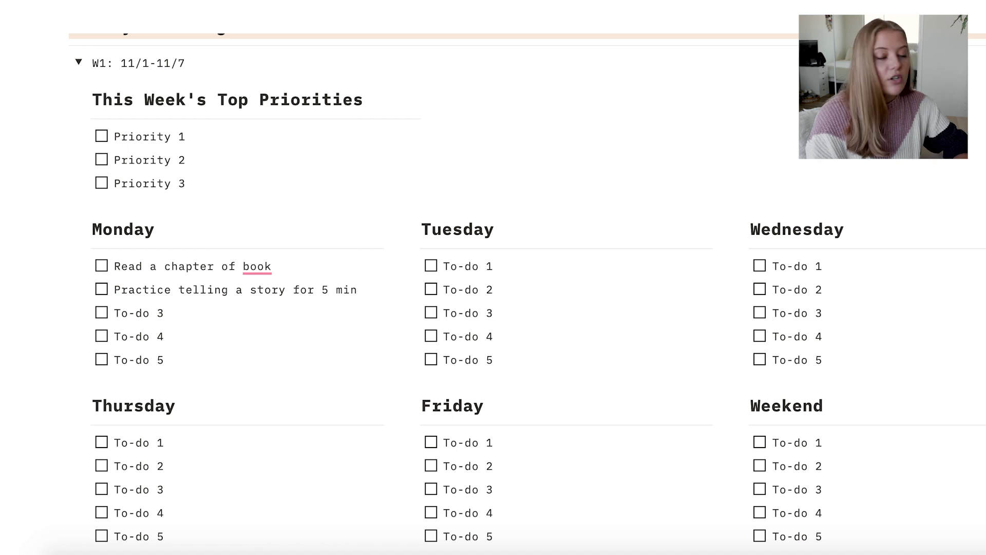